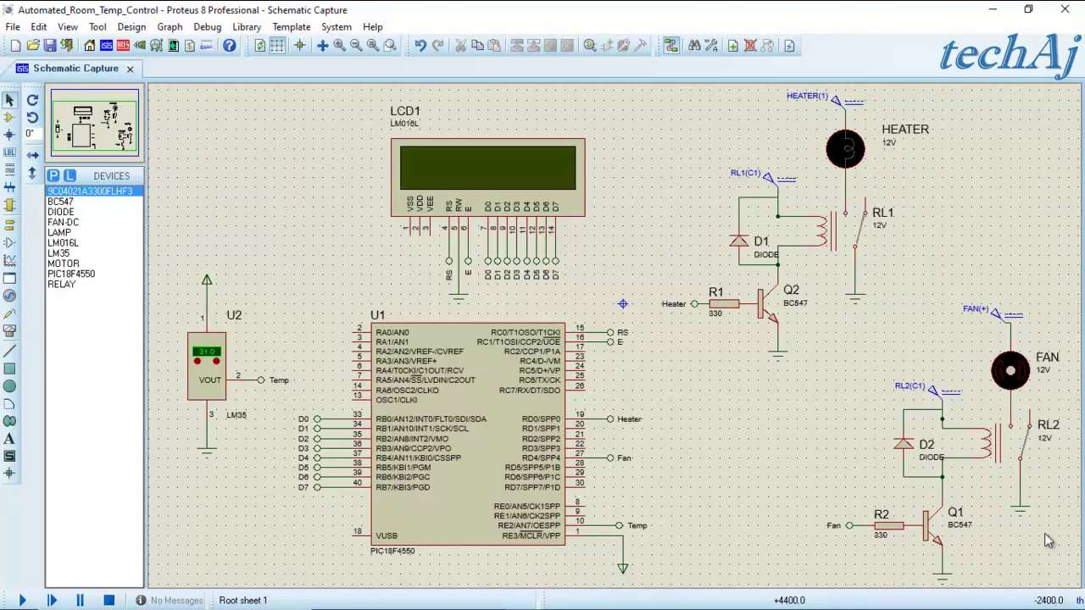
Step: Select the schematic's main blocks one after another: microcontroller U1, LM35 sensor U2, the fan section, the heater section and LCD1
{"action": "left_click_drag", "start_coordinate": [661, 302], "coordinate": [305, 573]}
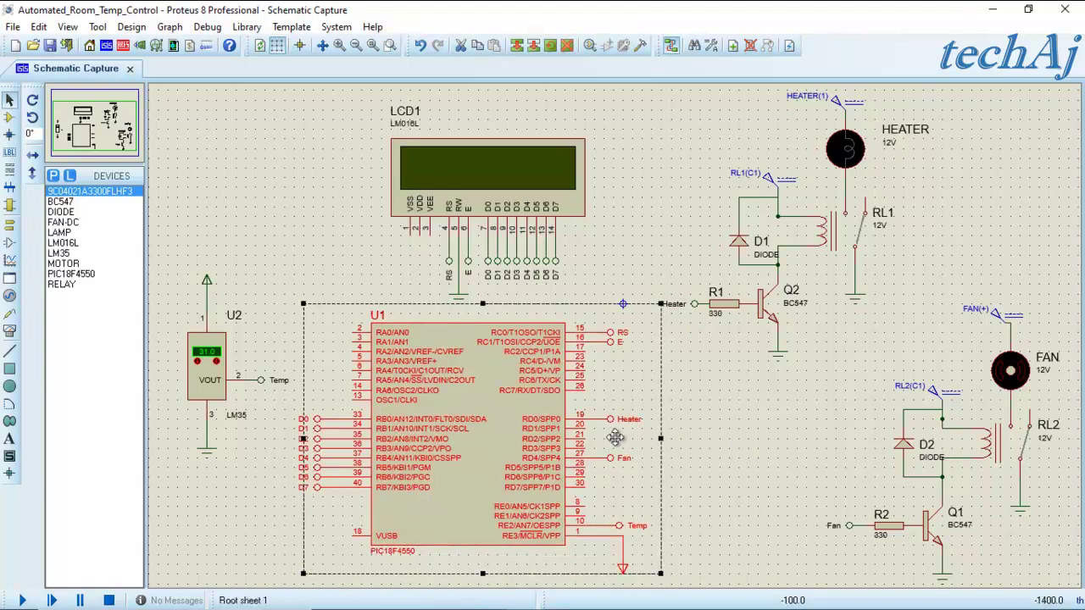
{"action": "left_click_drag", "start_coordinate": [174, 288], "coordinate": [274, 488]}
{"action": "left_click_drag", "start_coordinate": [922, 294], "coordinate": [1048, 467]}
{"action": "left_click_drag", "start_coordinate": [966, 122], "coordinate": [659, 241]}
{"action": "left_click_drag", "start_coordinate": [603, 110], "coordinate": [358, 266]}
{"action": "left_click", "coordinate": [302, 231]}
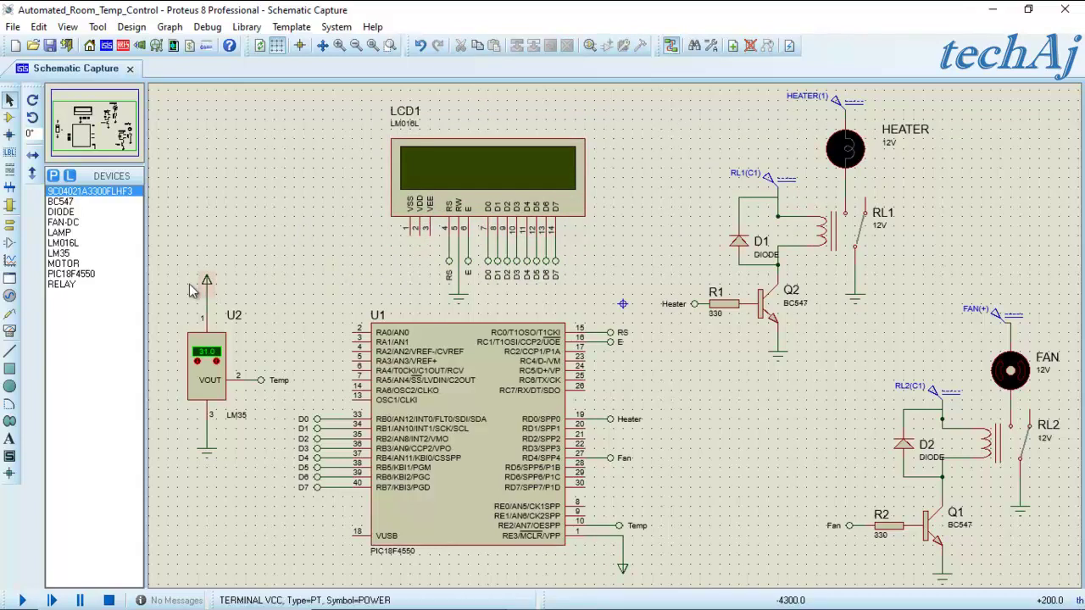
Step: Trace the LM35 sensor's output by selecting U2, its Temp terminal and the matching Temp terminal at the microcontroller's RE2 pin
{"action": "left_click_drag", "start_coordinate": [166, 255], "coordinate": [255, 467]}
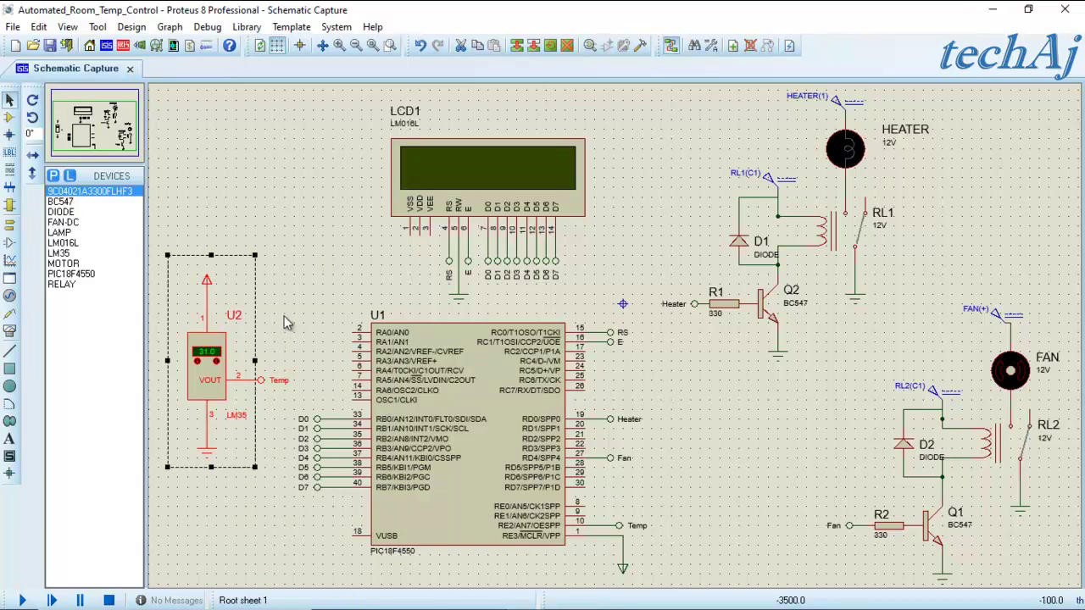
{"action": "left_click_drag", "start_coordinate": [301, 358], "coordinate": [216, 417]}
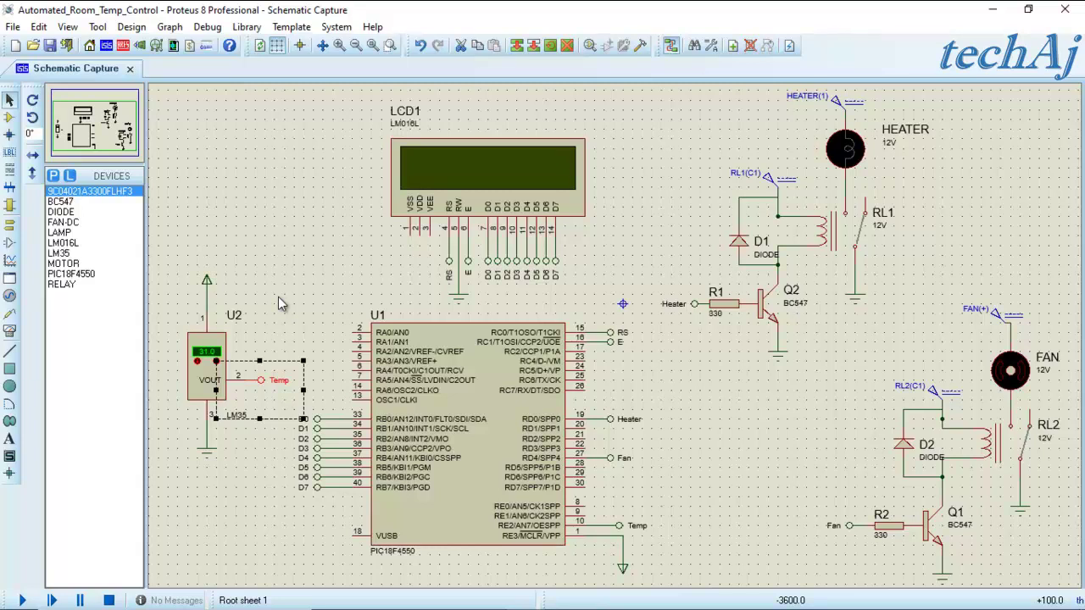
{"action": "left_click_drag", "start_coordinate": [313, 333], "coordinate": [252, 405]}
{"action": "left_click_drag", "start_coordinate": [671, 497], "coordinate": [584, 536]}
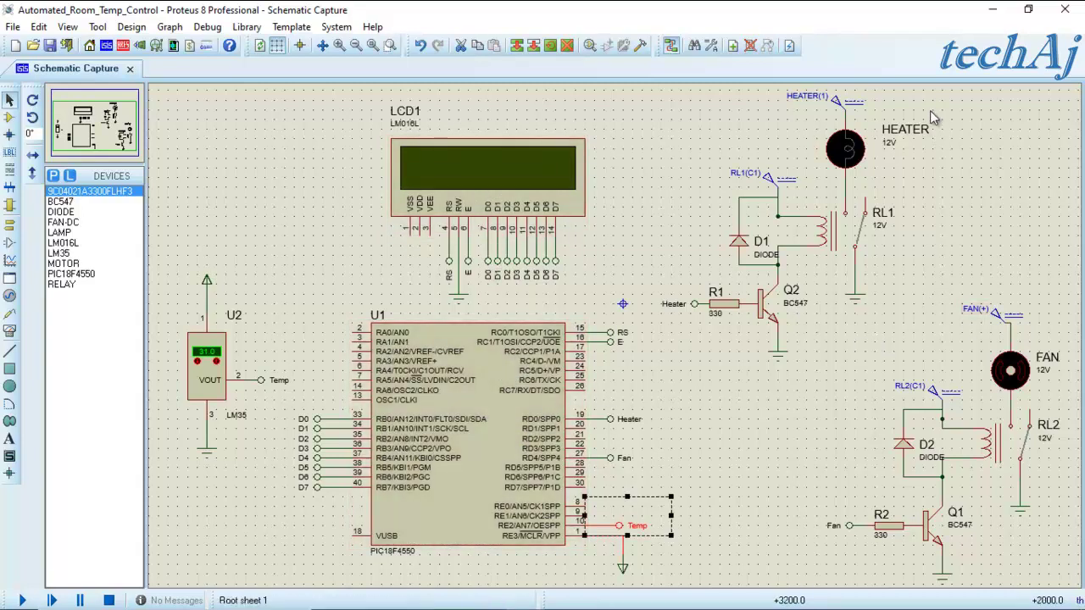
{"action": "left_click", "coordinate": [771, 495]}
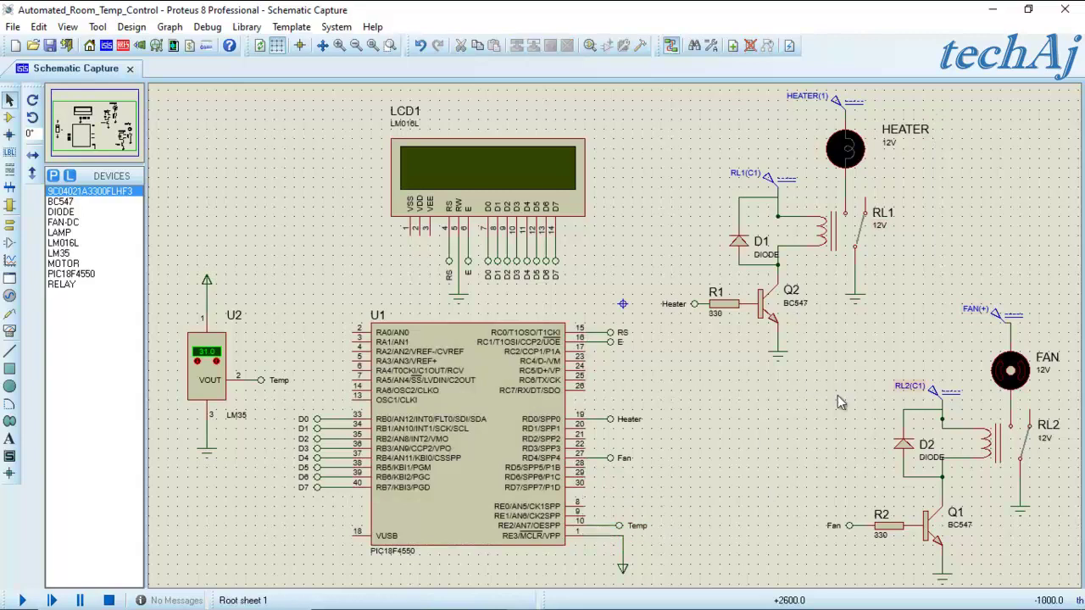
Step: Trace the fan's control signal by selecting the fan section and the Fan terminal on the microcontroller's RD4 pin
{"action": "left_click_drag", "start_coordinate": [942, 274], "coordinate": [1058, 467]}
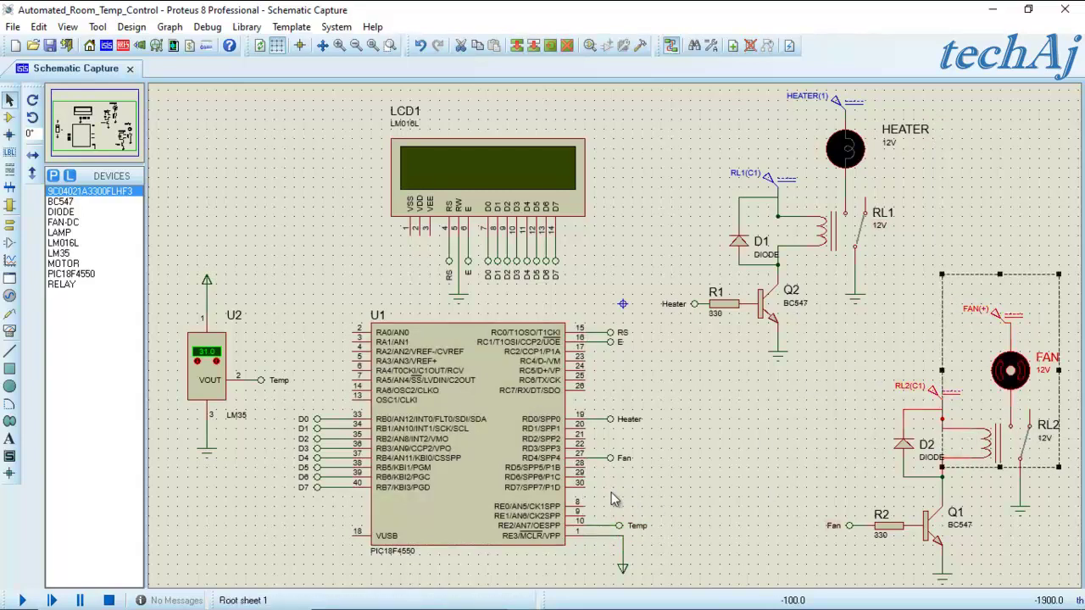
{"action": "left_click_drag", "start_coordinate": [644, 452], "coordinate": [575, 477]}
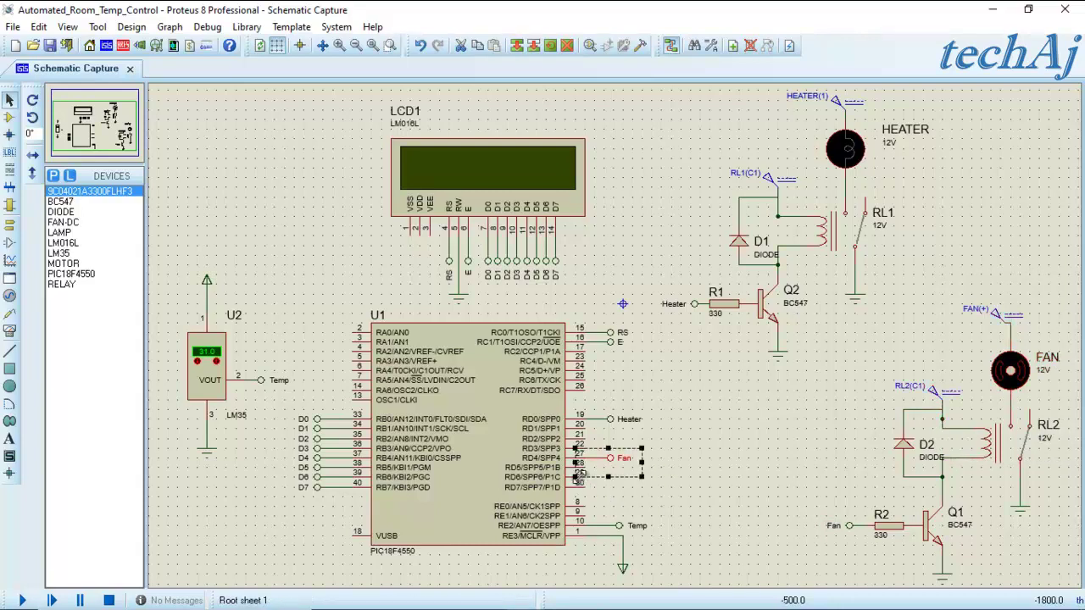
{"action": "left_click", "coordinate": [799, 471]}
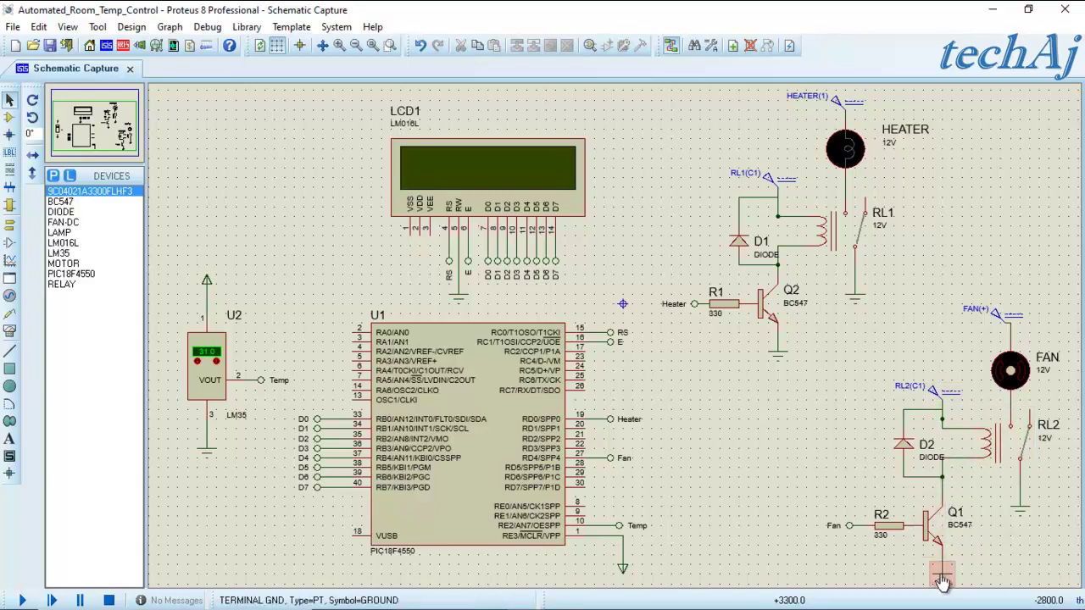
Step: Examine the fan driver stage by selecting transistor Q1, relay RL2 and the FAN motor, and clear the selection
{"action": "left_click_drag", "start_coordinate": [904, 489], "coordinate": [979, 572]}
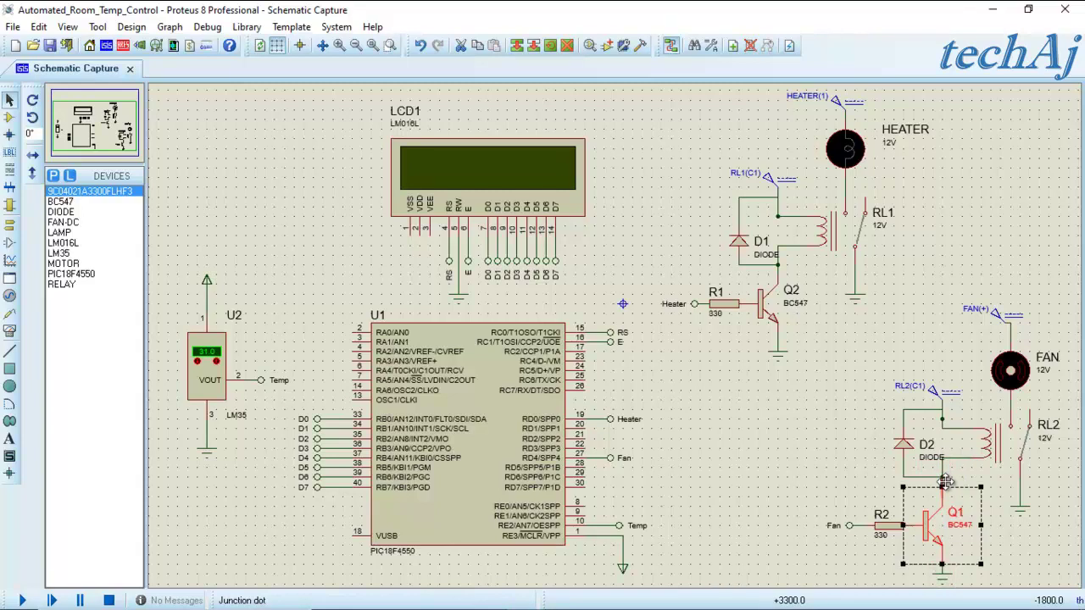
{"action": "left_click", "coordinate": [973, 407]}
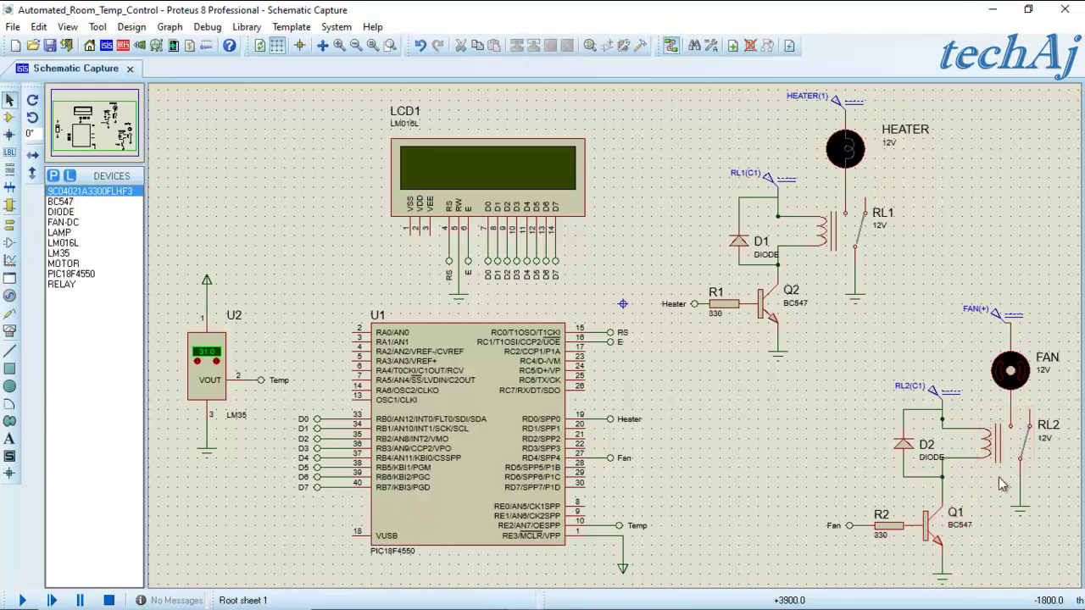
{"action": "left_click_drag", "start_coordinate": [982, 343], "coordinate": [1059, 420]}
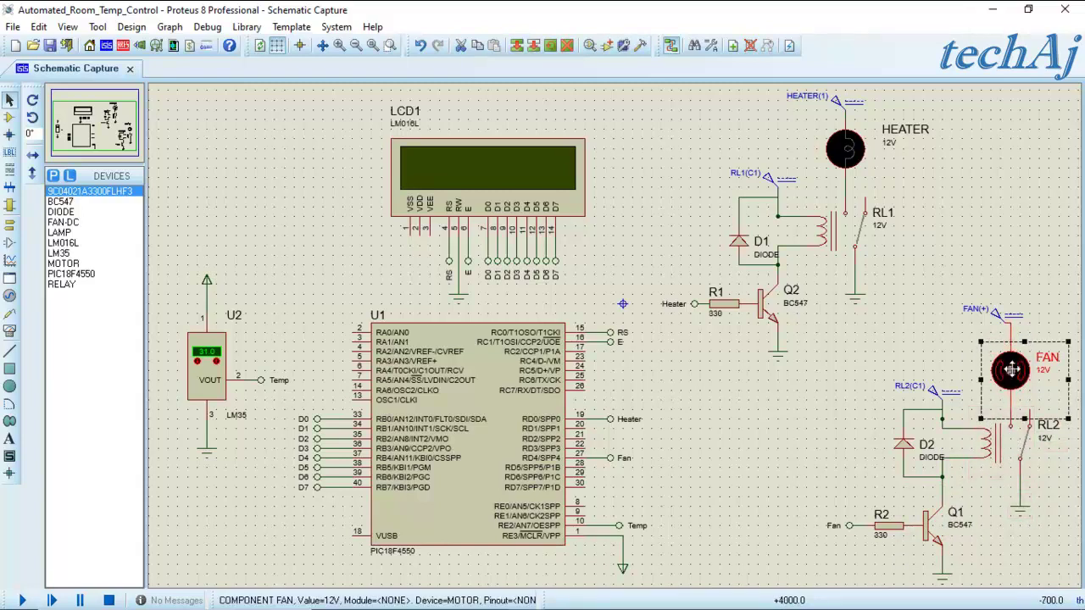
{"action": "left_click_drag", "start_coordinate": [904, 497], "coordinate": [979, 578]}
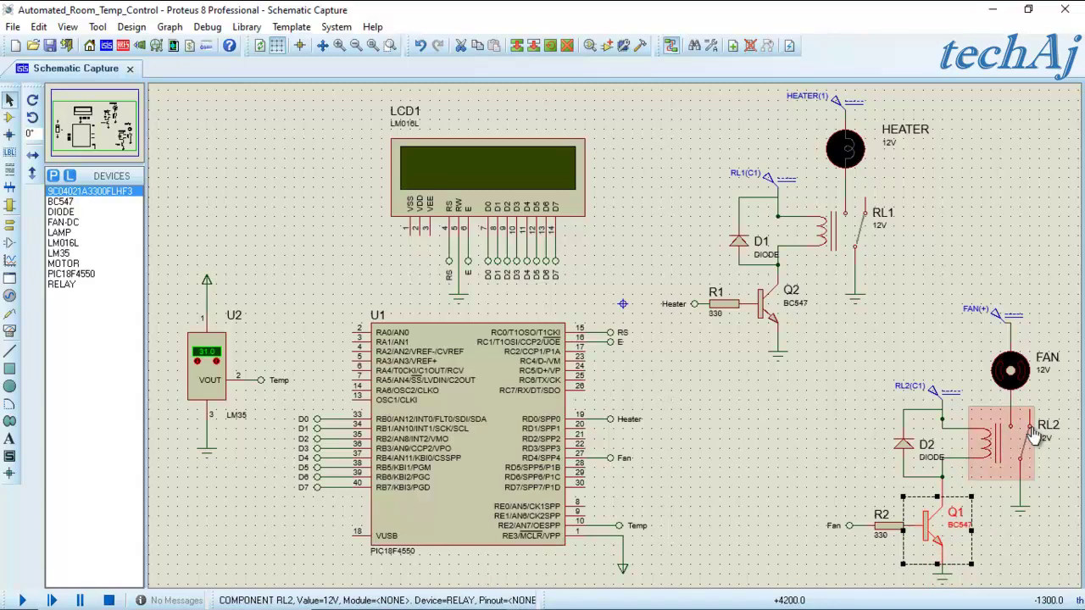
{"action": "left_click_drag", "start_coordinate": [1070, 490], "coordinate": [976, 396]}
{"action": "left_click_drag", "start_coordinate": [962, 332], "coordinate": [1072, 408]}
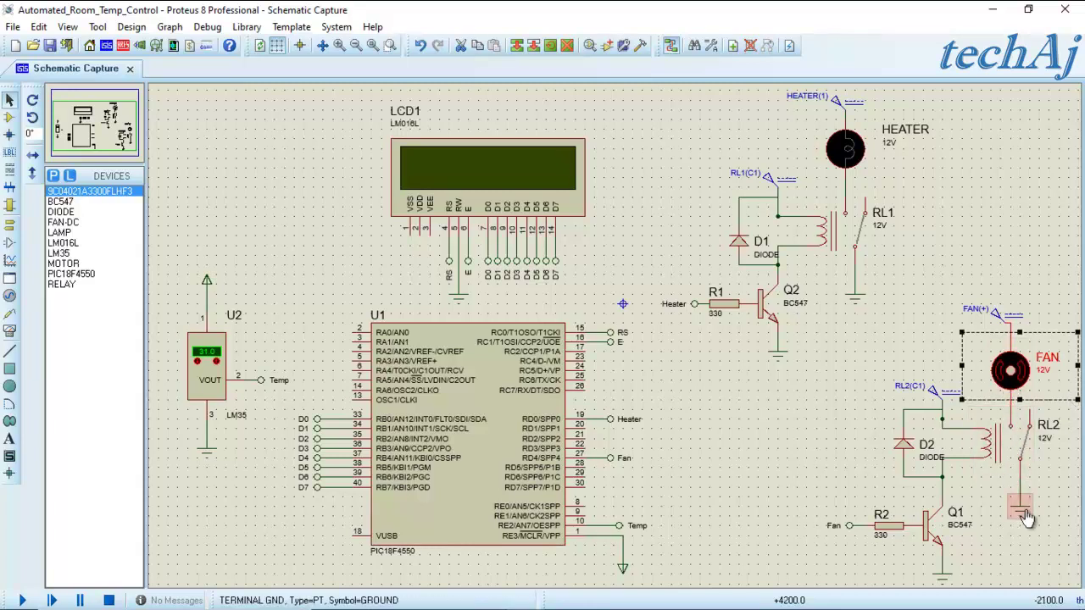
{"action": "left_click", "coordinate": [742, 394]}
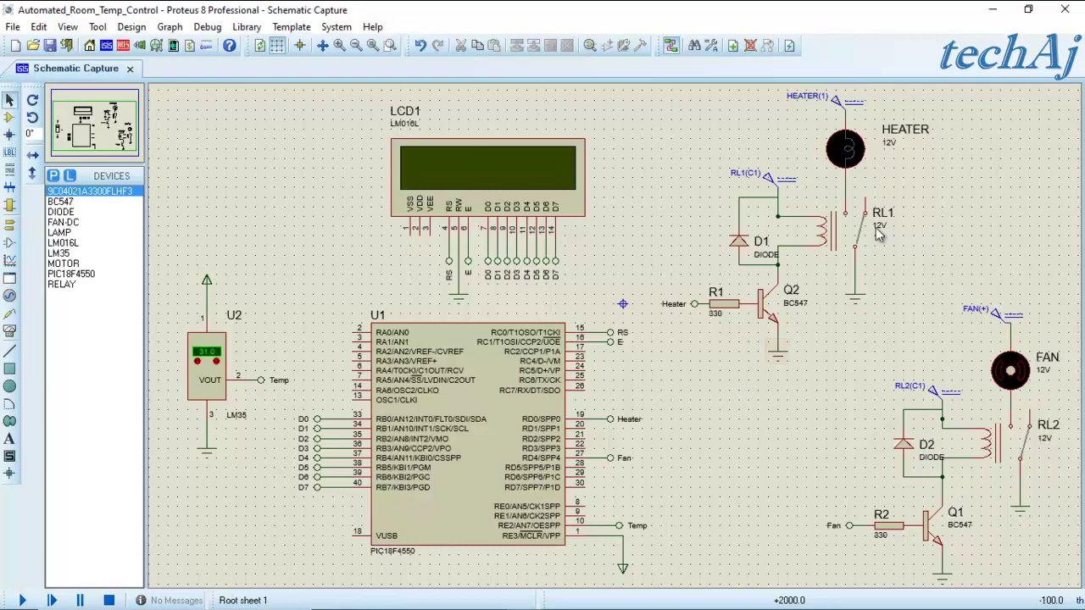
Step: Trace the heater's control signal by selecting the heater lamp, the Heater terminal at RD0 and the relay RL1 driver circuit
{"action": "left_click_drag", "start_coordinate": [962, 110], "coordinate": [797, 179]}
{"action": "left_click_drag", "start_coordinate": [629, 430], "coordinate": [599, 441]}
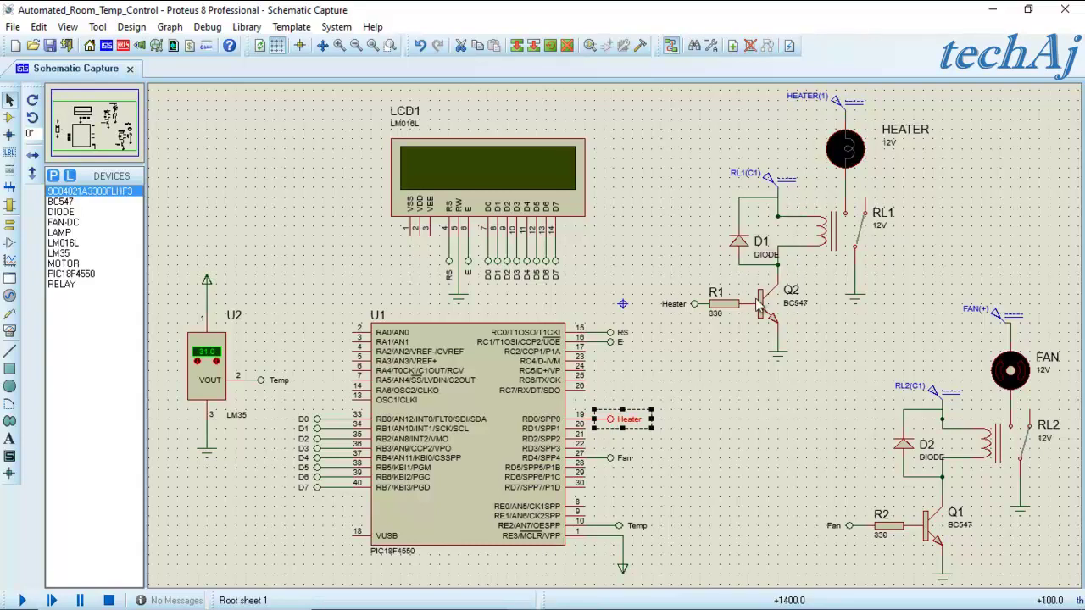
{"action": "left_click_drag", "start_coordinate": [932, 198], "coordinate": [671, 342]}
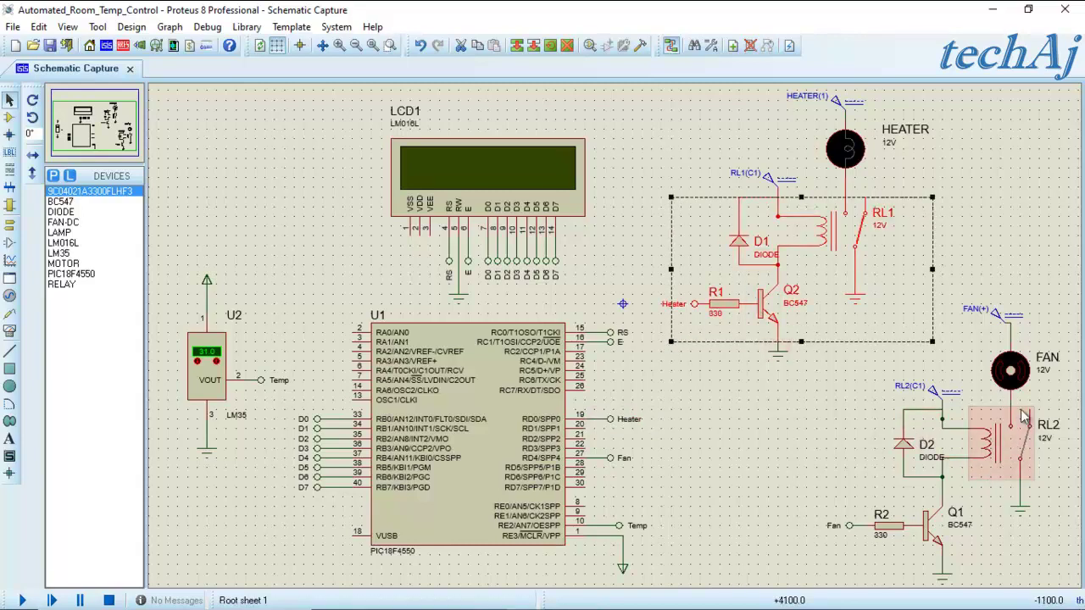
{"action": "left_click", "coordinate": [771, 348]}
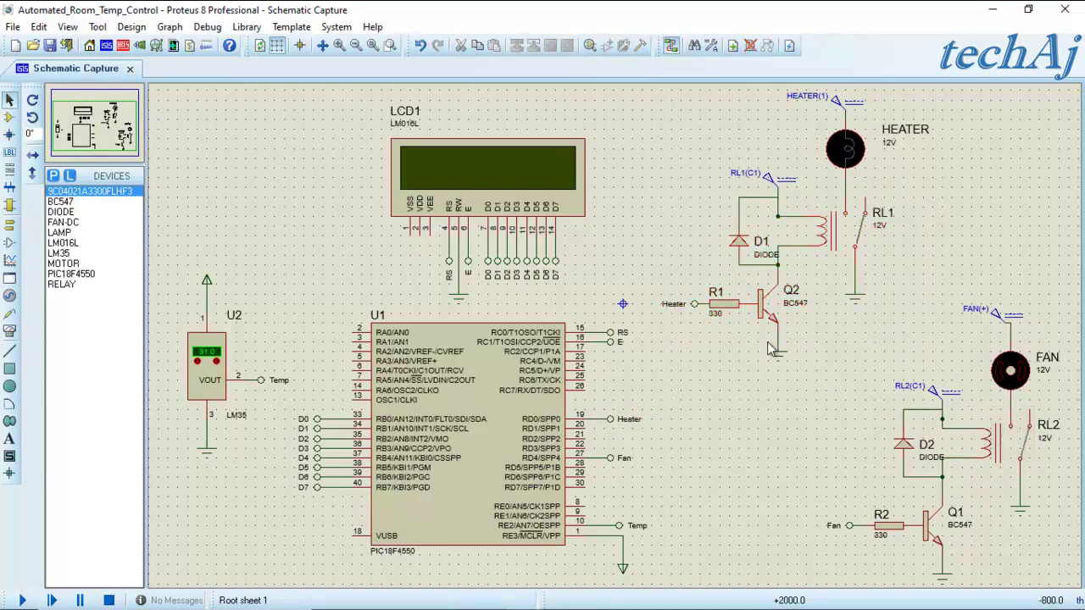
Step: Examine the heater driver stage part by part: transistor Q2, relay RL1, the HEATER lamp and diode D1
{"action": "left_click", "coordinate": [745, 287]}
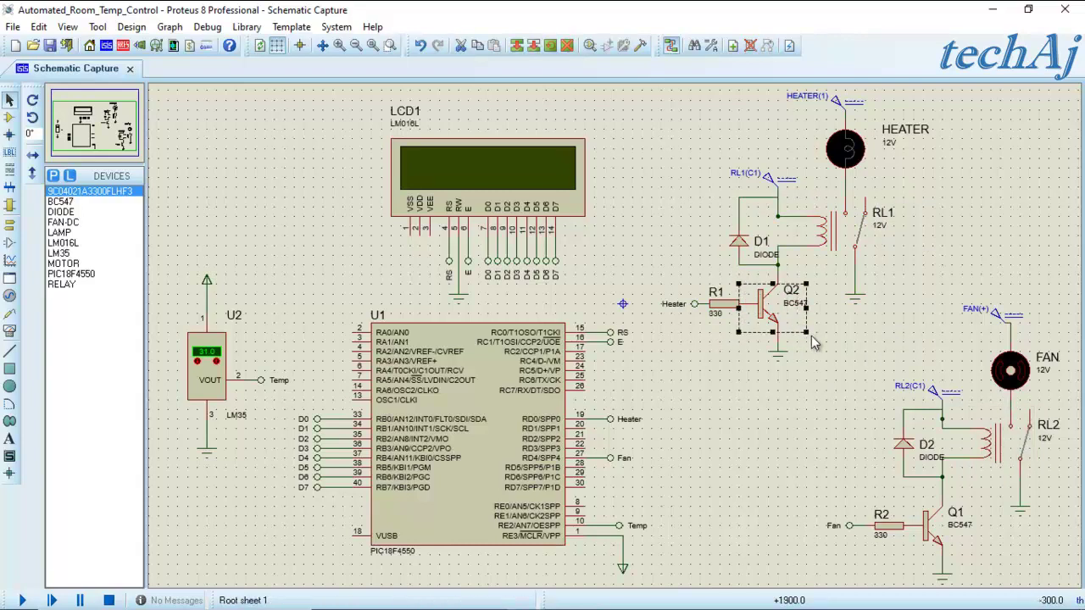
{"action": "left_click", "coordinate": [820, 214]}
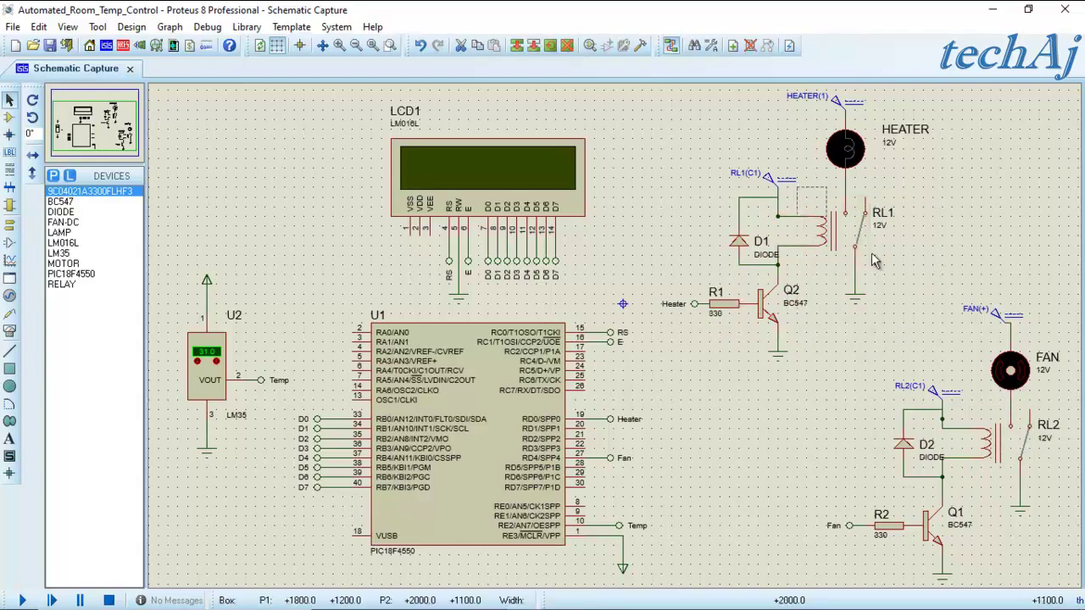
{"action": "left_click", "coordinate": [927, 206]}
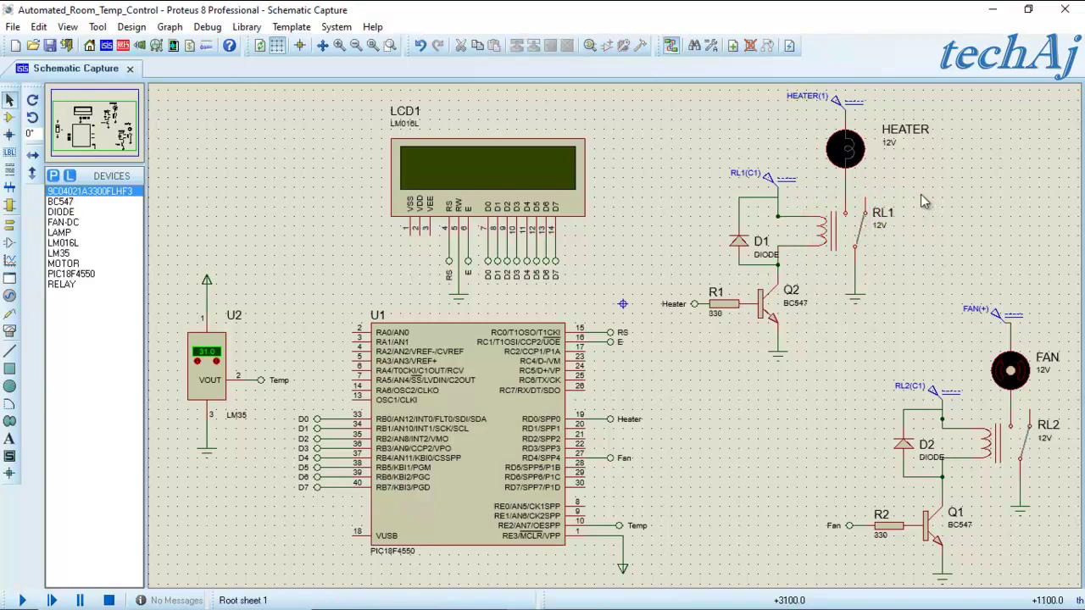
{"action": "left_click_drag", "start_coordinate": [952, 119], "coordinate": [806, 184]}
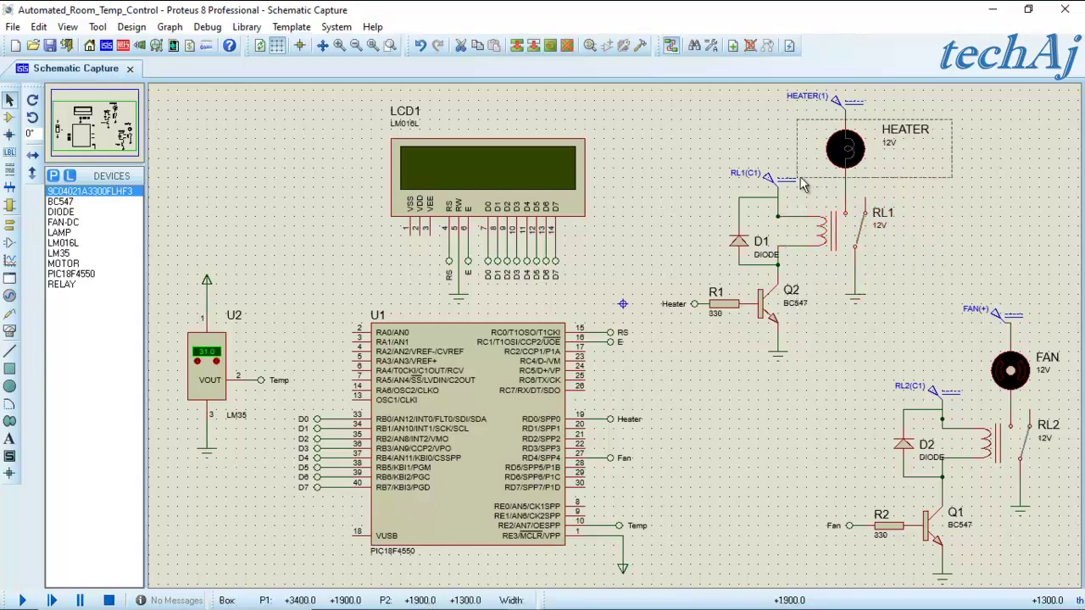
{"action": "left_click_drag", "start_coordinate": [923, 198], "coordinate": [805, 267]}
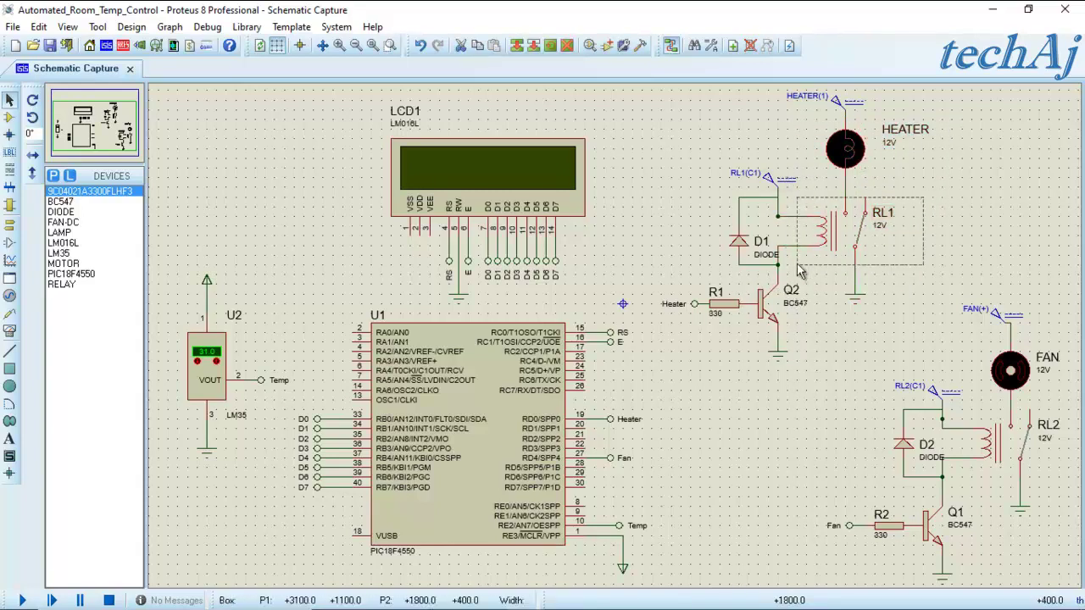
{"action": "left_click_drag", "start_coordinate": [949, 111], "coordinate": [791, 193]}
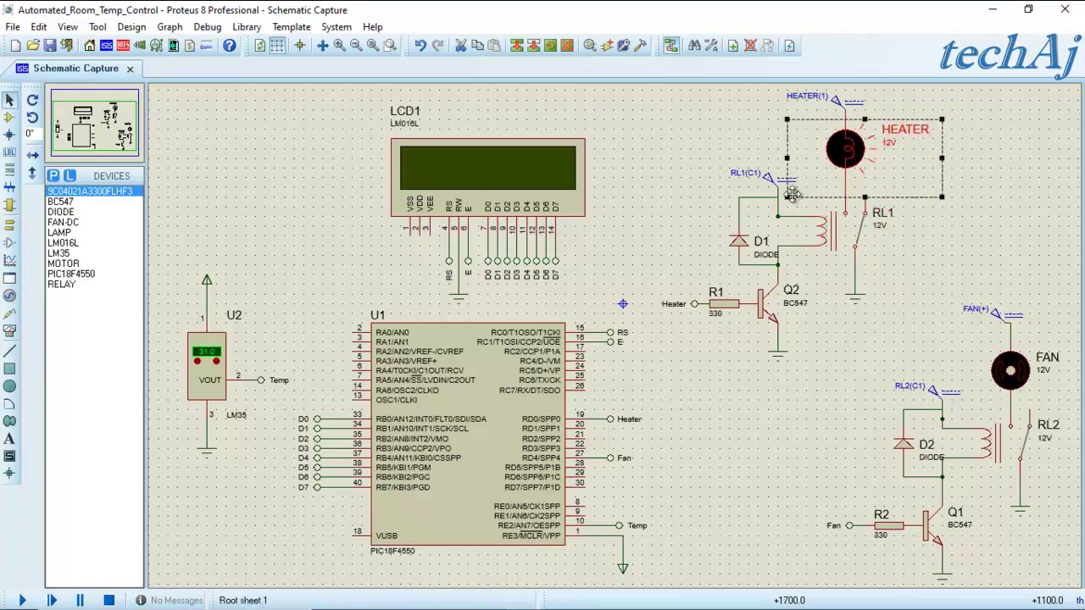
{"action": "left_click", "coordinate": [801, 425]}
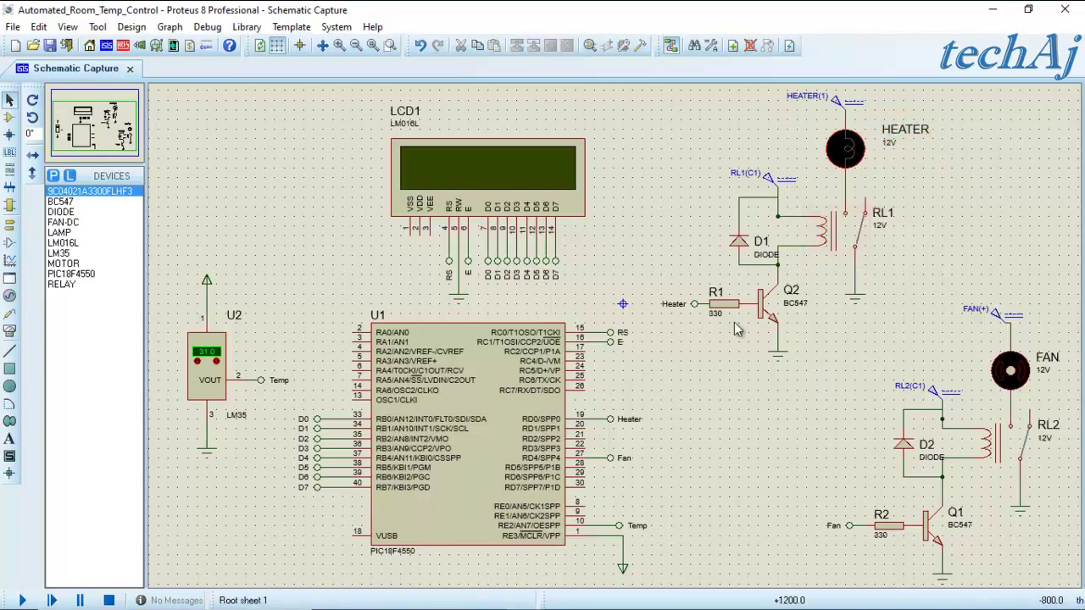
{"action": "left_click_drag", "start_coordinate": [707, 209], "coordinate": [770, 276]}
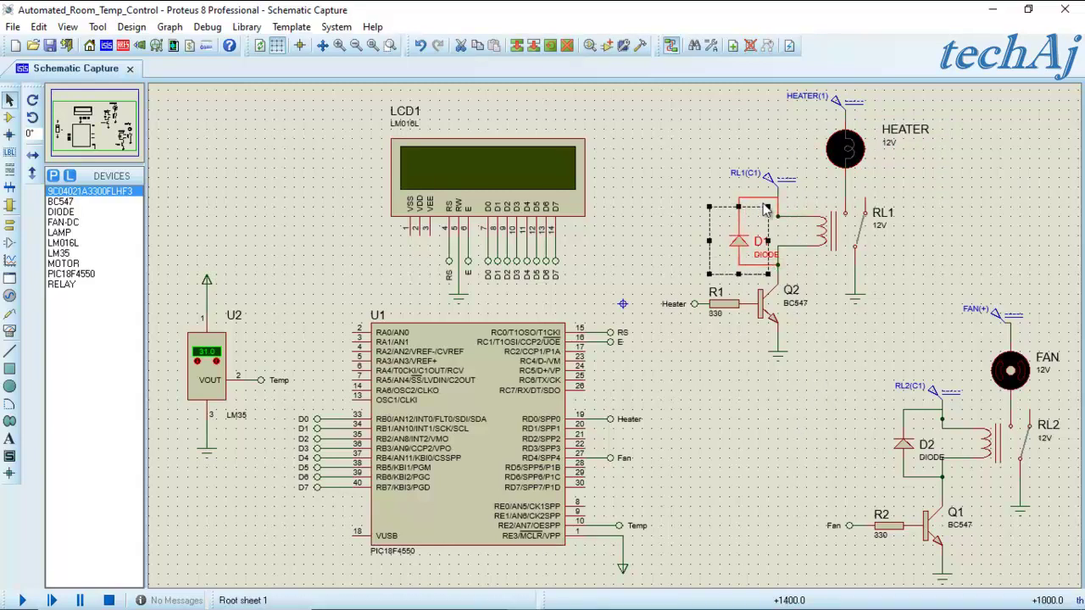
{"action": "left_click", "coordinate": [652, 126]}
Step: Trace the wiring between LCD1 and the microcontroller by selecting the D0–D7, RS and E terminals and the RW ground
{"action": "left_click_drag", "start_coordinate": [642, 120], "coordinate": [351, 236]}
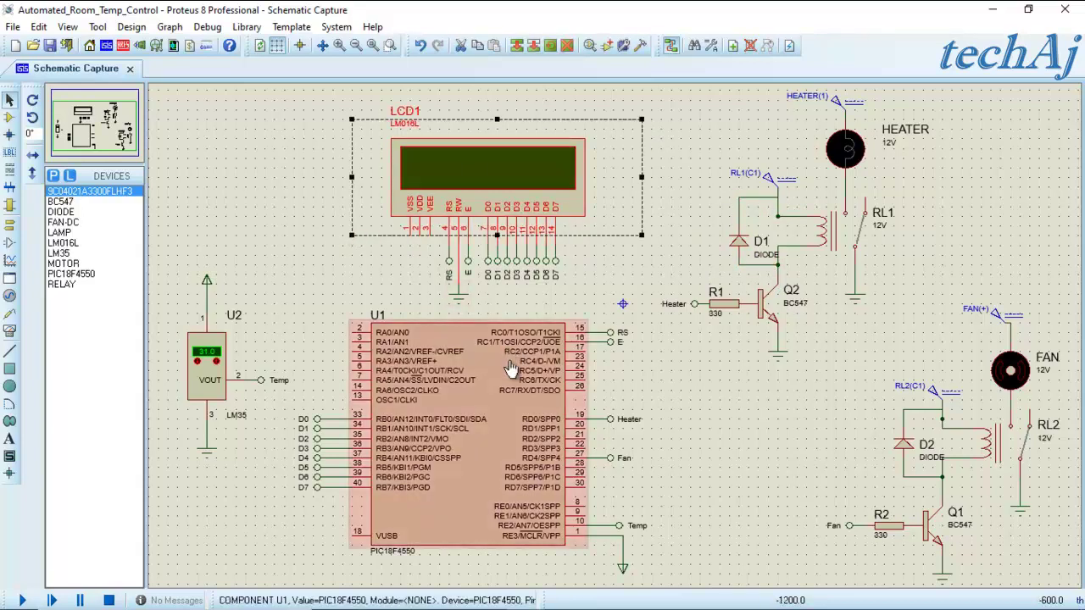
{"action": "left_click_drag", "start_coordinate": [584, 285], "coordinate": [477, 246]}
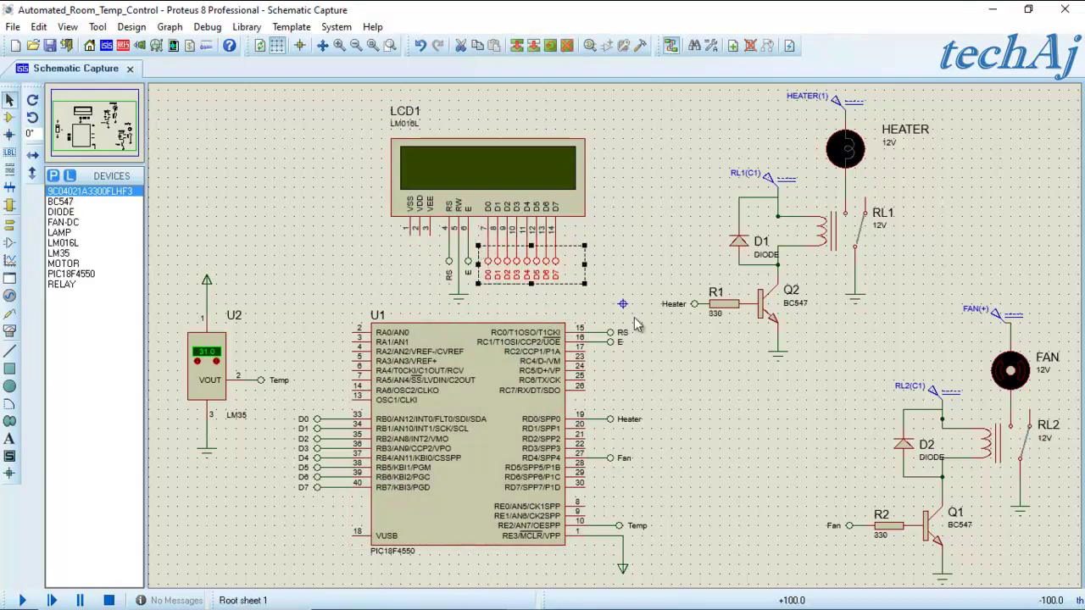
{"action": "left_click_drag", "start_coordinate": [274, 410], "coordinate": [351, 526]}
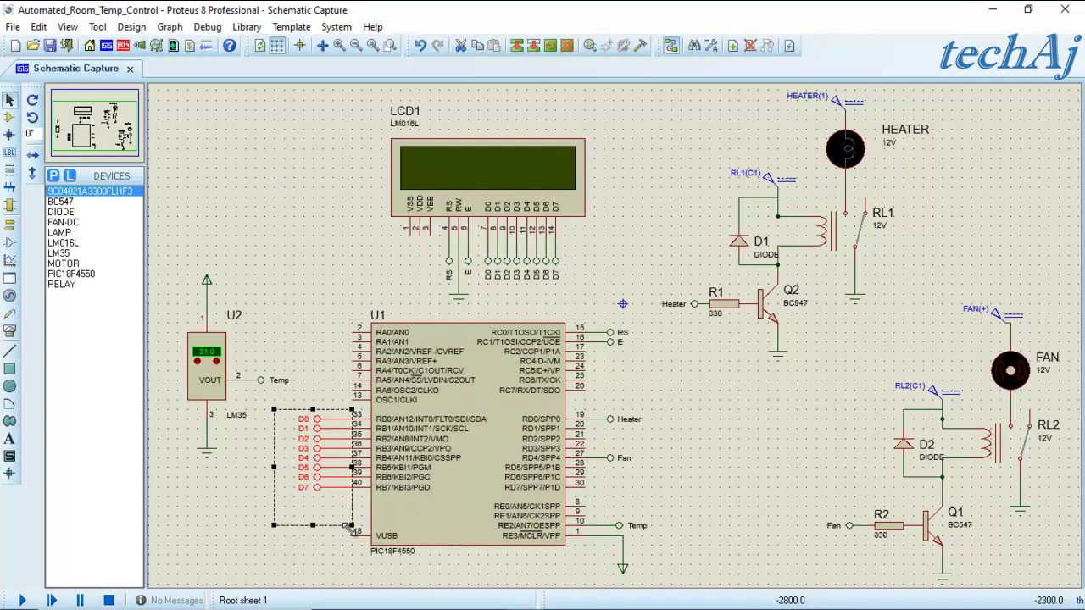
{"action": "left_click", "coordinate": [449, 264]}
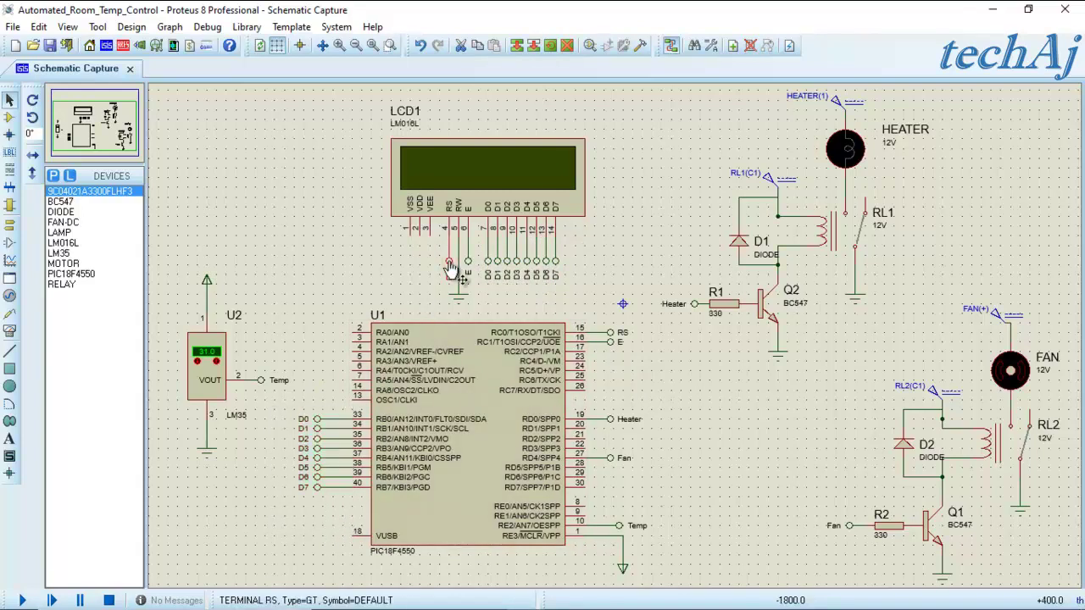
{"action": "left_click", "coordinate": [610, 334]}
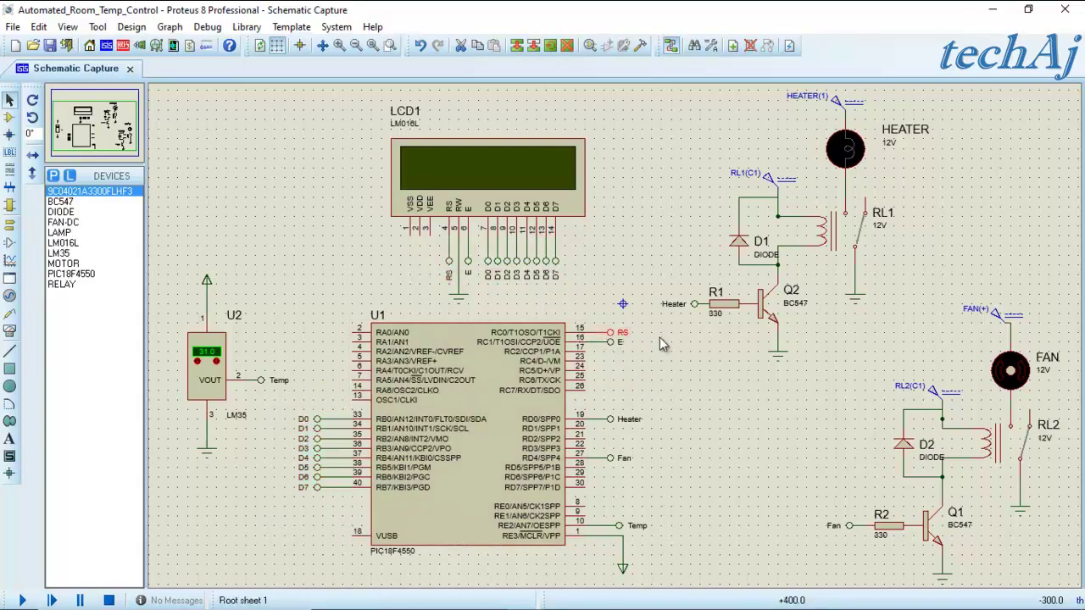
{"action": "left_click", "coordinate": [467, 261]}
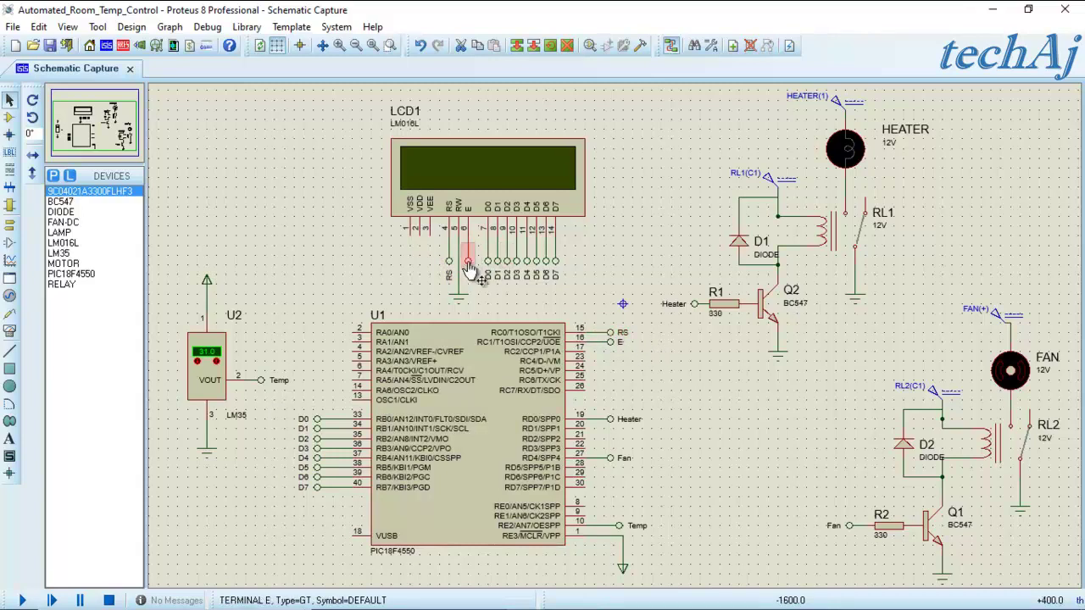
{"action": "left_click", "coordinate": [611, 344]}
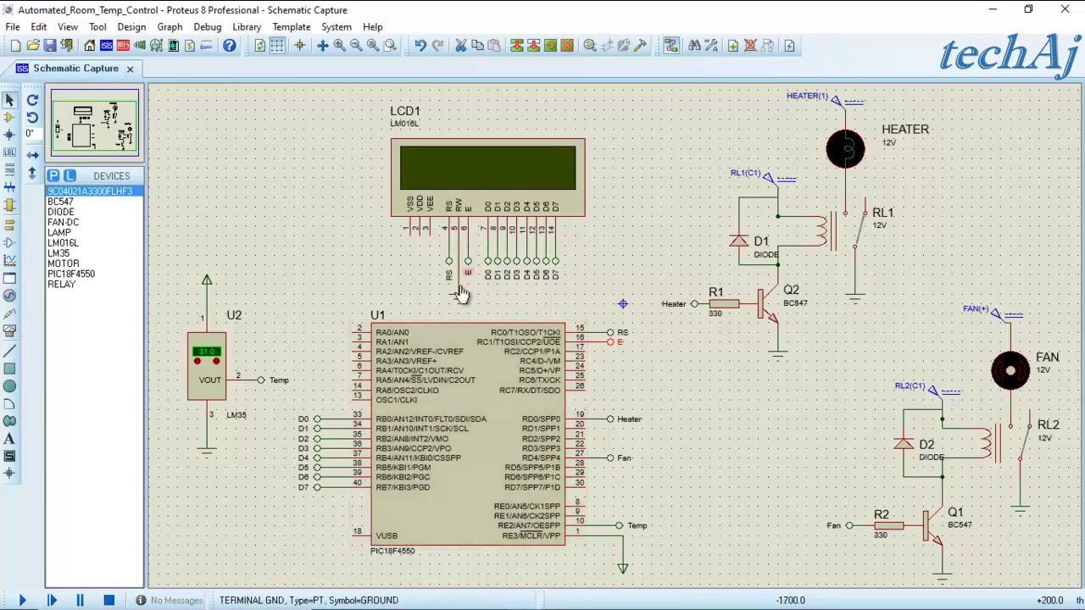
{"action": "left_click", "coordinate": [458, 303]}
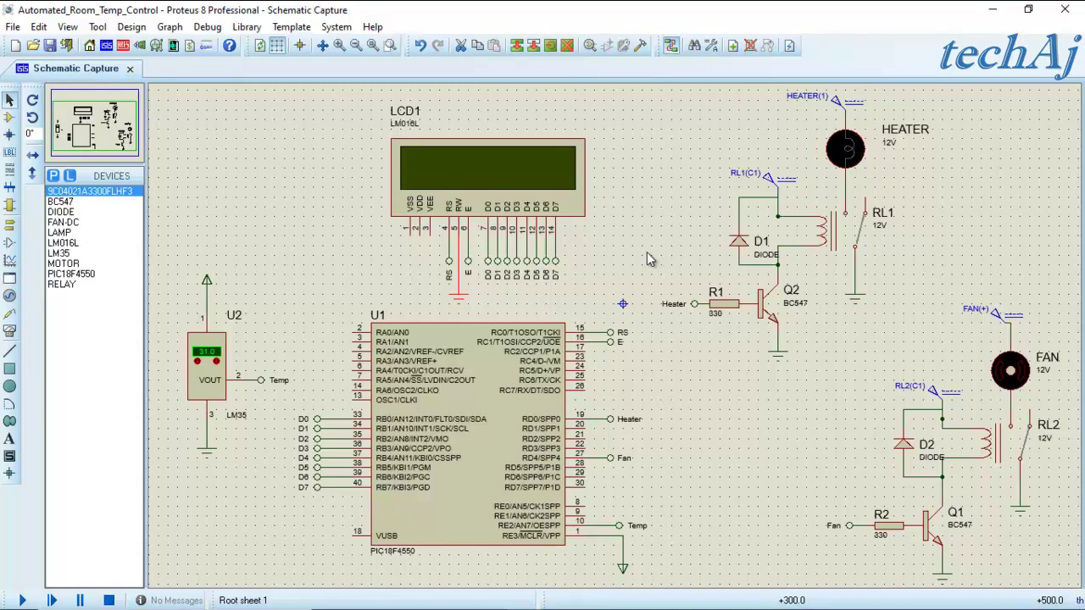
Step: Load Room_Temp.X.production.hex as the program file of the PIC18F4550 microcontroller U1 and run the simulation
{"action": "double_click", "coordinate": [504, 408]}
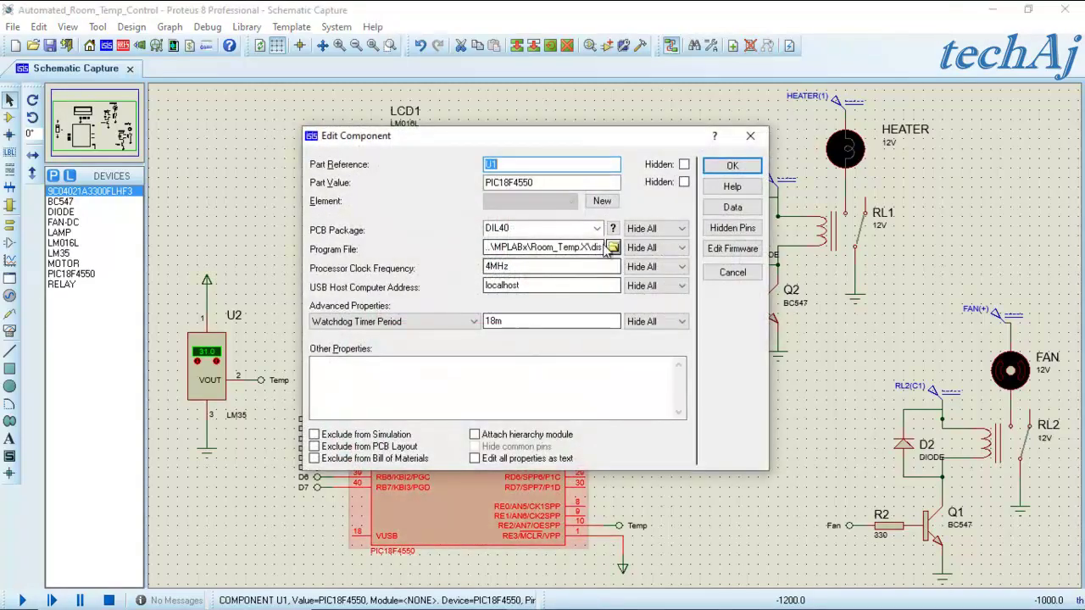
{"action": "left_click", "coordinate": [612, 247]}
{"action": "double_click", "coordinate": [477, 201]}
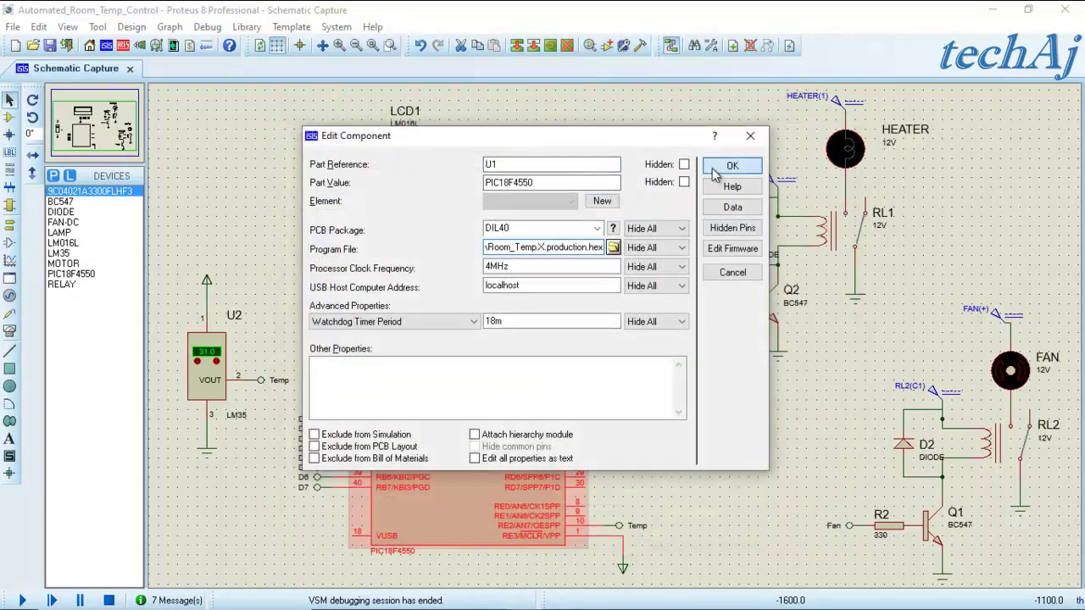
{"action": "left_click", "coordinate": [727, 167]}
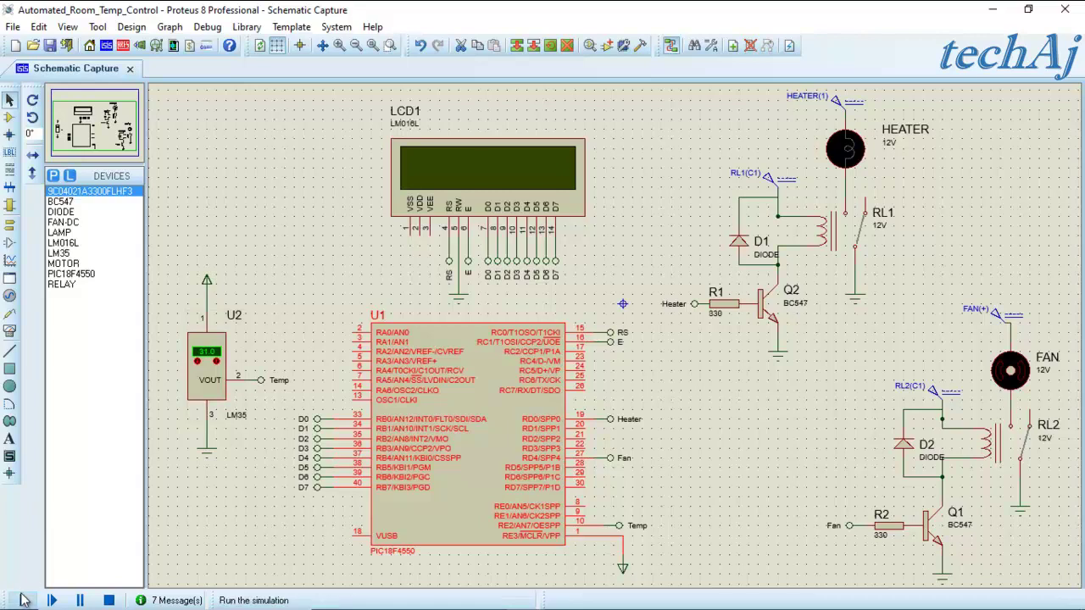
{"action": "left_click", "coordinate": [23, 599]}
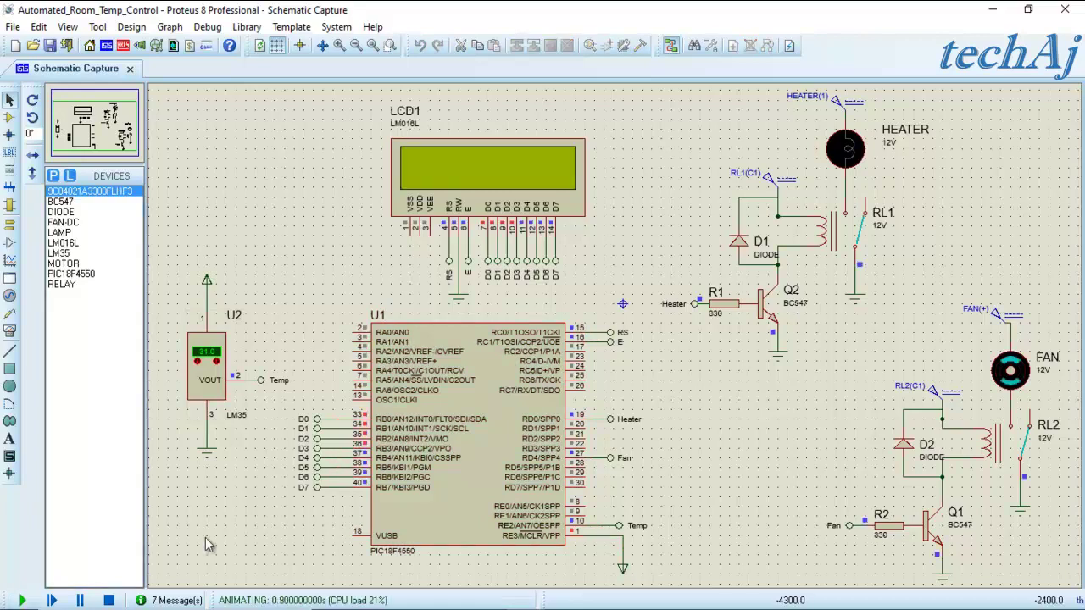
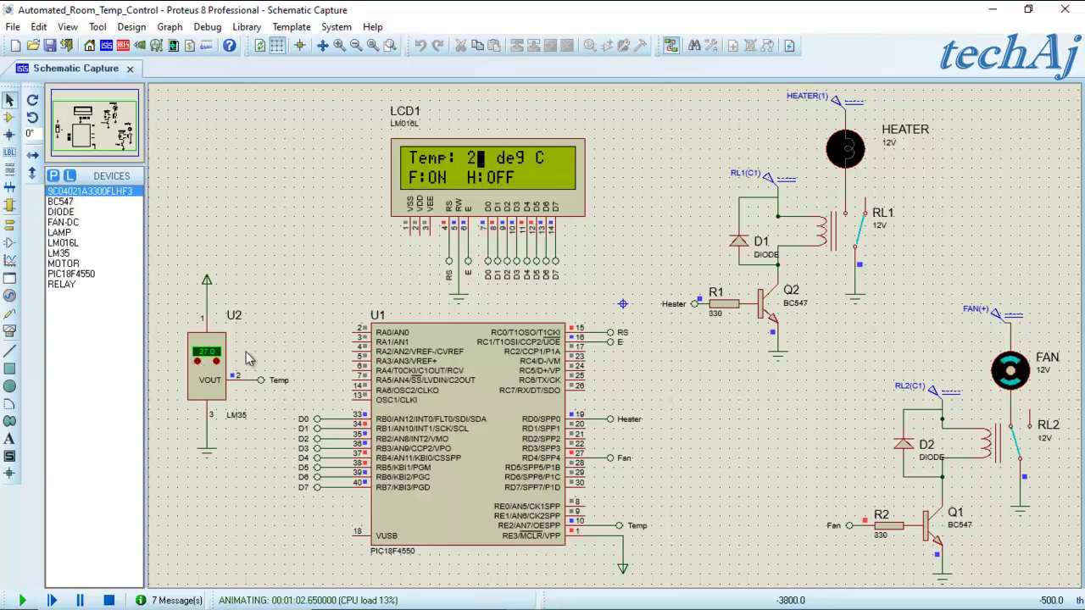
Step: Lower the simulated temperature of the LM35 sensor U2 below 27 °C while the simulation runs
{"action": "left_click", "coordinate": [207, 363]}
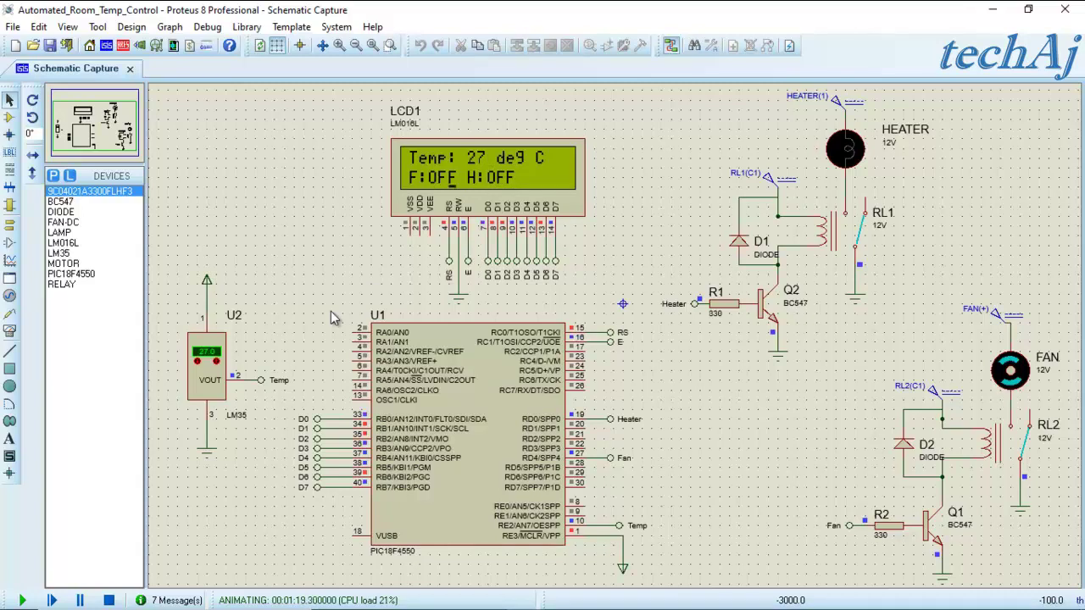
{"action": "left_click", "coordinate": [196, 362]}
{"action": "left_click", "coordinate": [196, 363]}
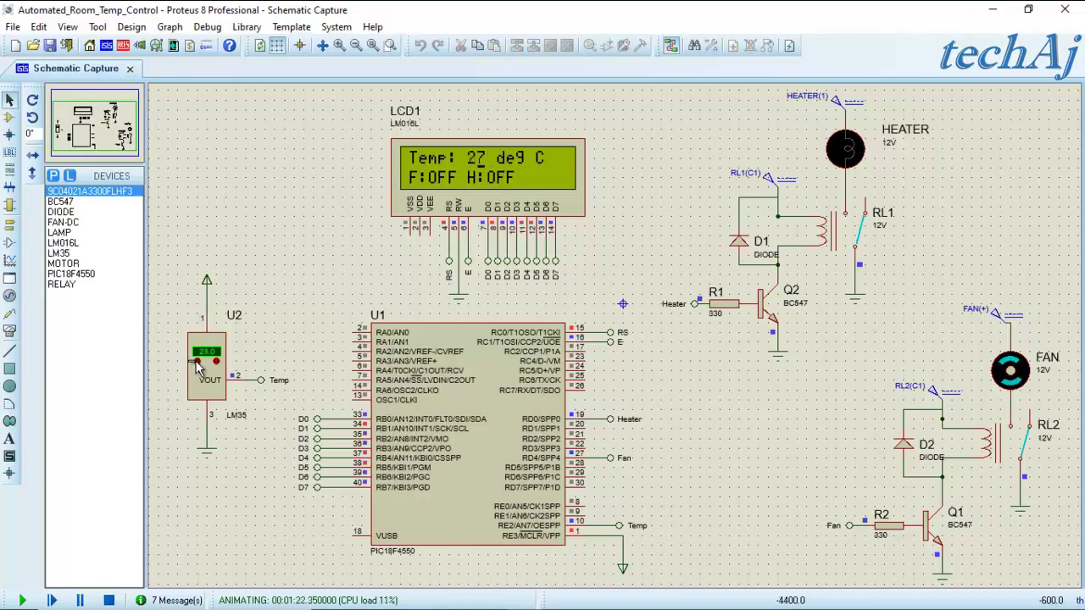